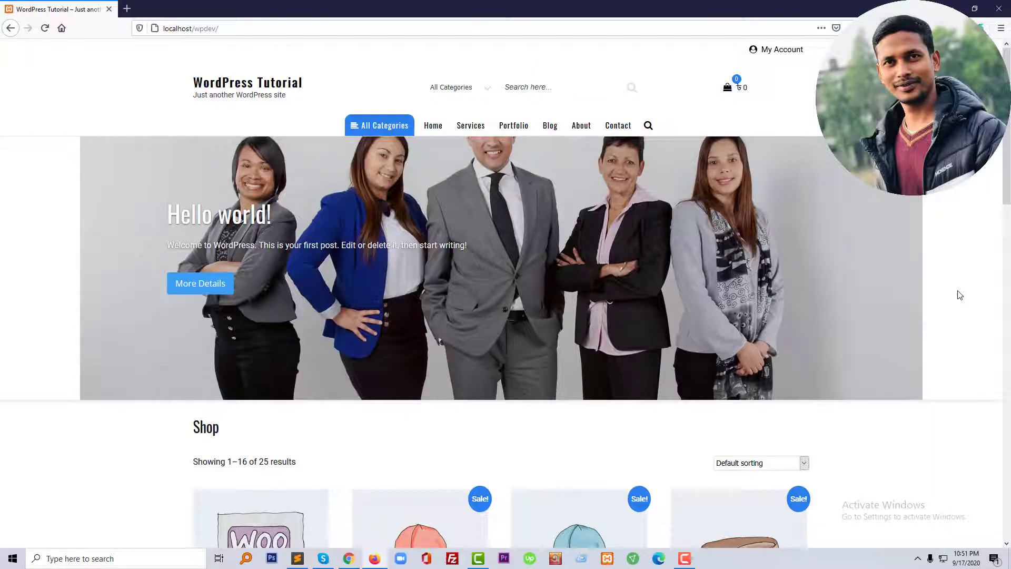
# Scroll down the storefront home page until the Shop product grid is visible.
pyautogui.scroll(-5, 958, 295)
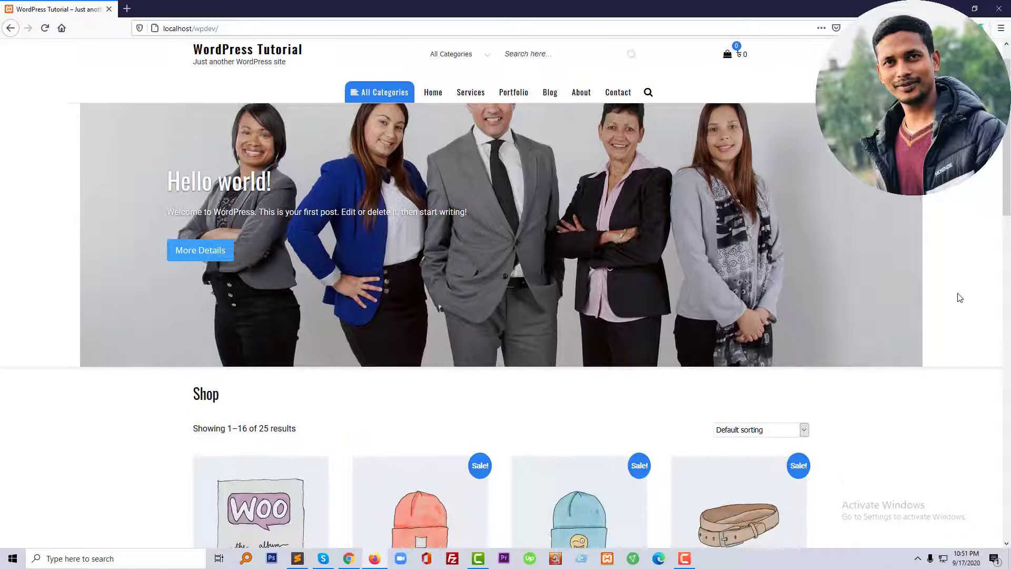
# Add Beanie and Beanie with Logo to the cart, making 2 items totalling ৳36.
pyautogui.click(407, 451)
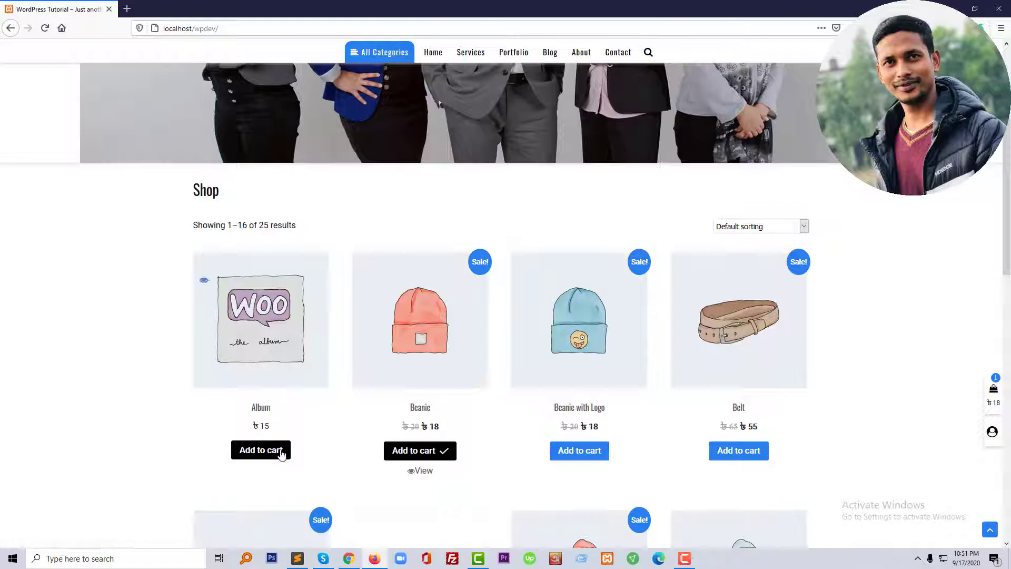
pyautogui.click(577, 451)
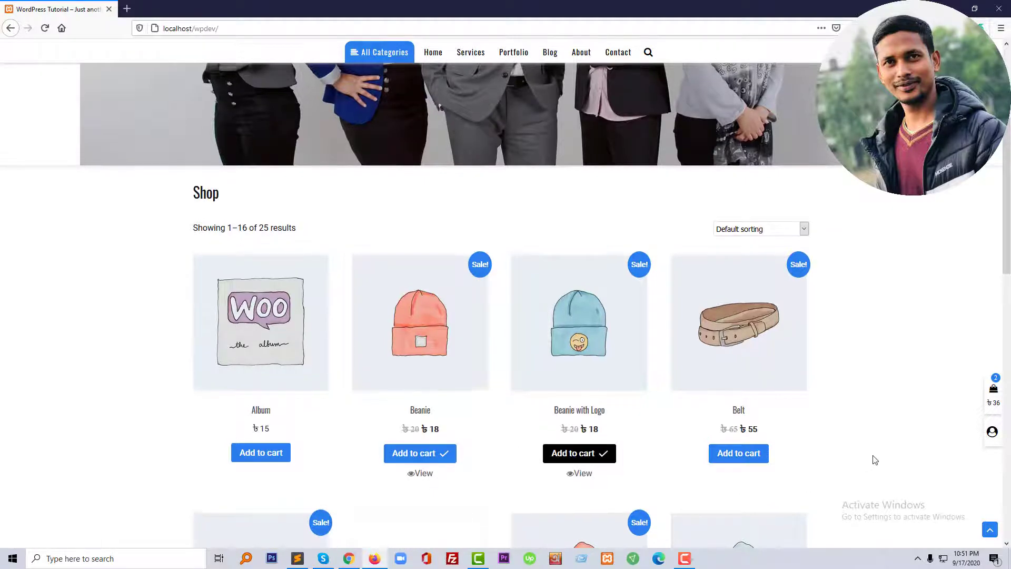
pyautogui.scroll(5, 874, 453)
pyautogui.moveTo(736, 95)
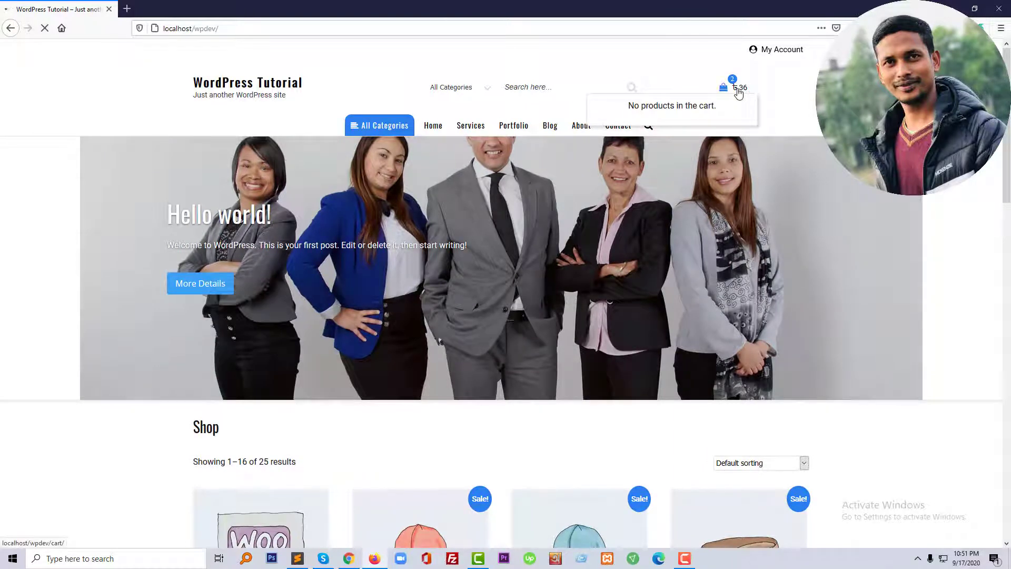
# On the cart page, update Beanie's quantity to 3, bringing the total to ৳72.
pyautogui.click(739, 92)
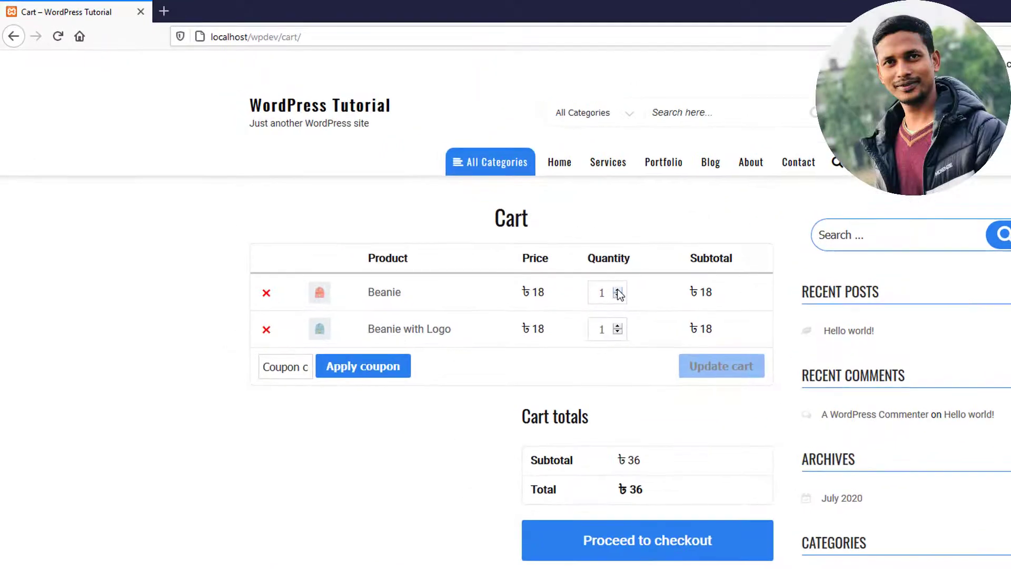
pyautogui.doubleClick(617, 290)
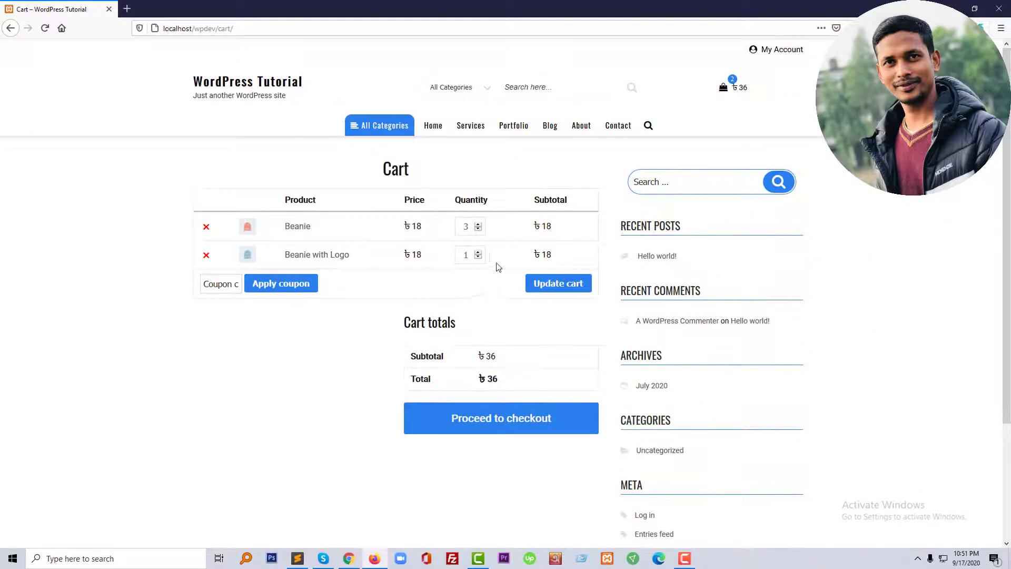
pyautogui.click(548, 293)
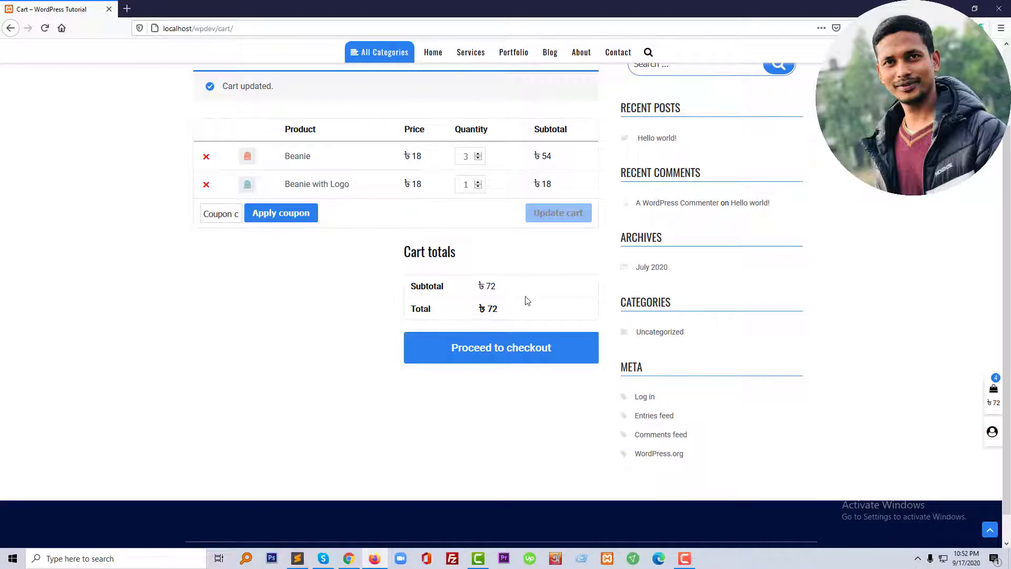
# Lower Beanie's quantity back to 2 without updating the cart.
pyautogui.click(478, 159)
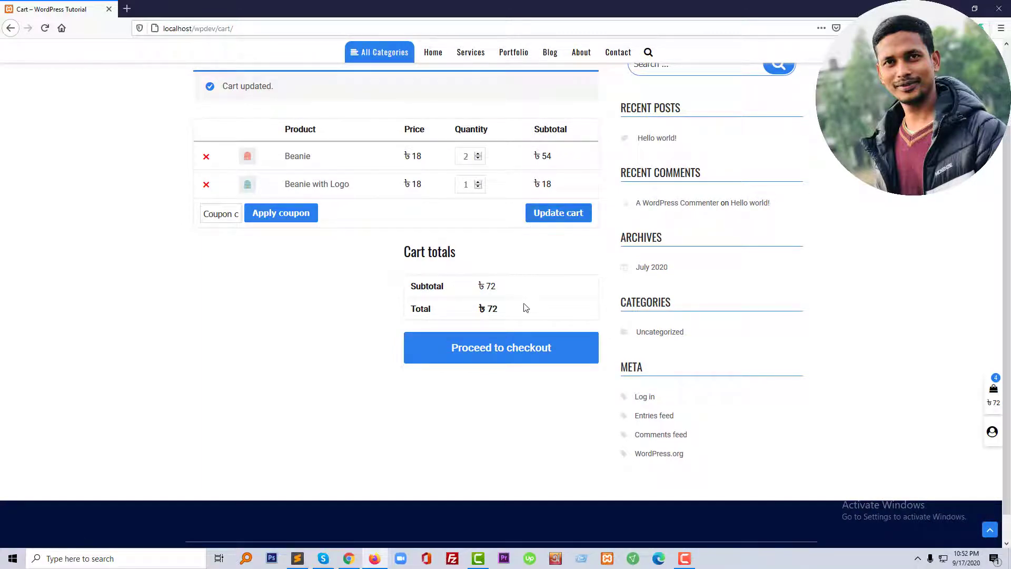
pyautogui.scroll(3, 524, 307)
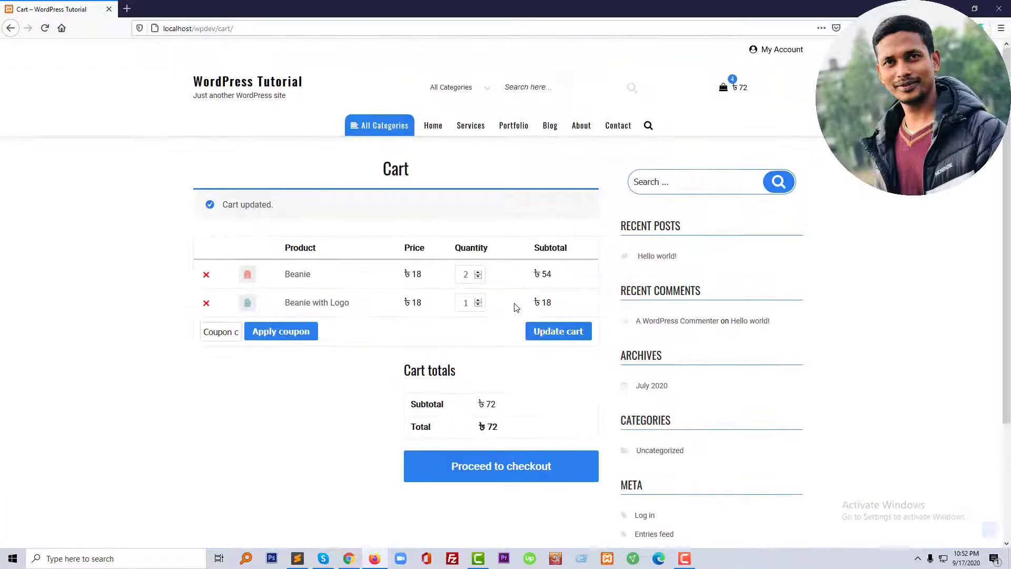
pyautogui.click(479, 277)
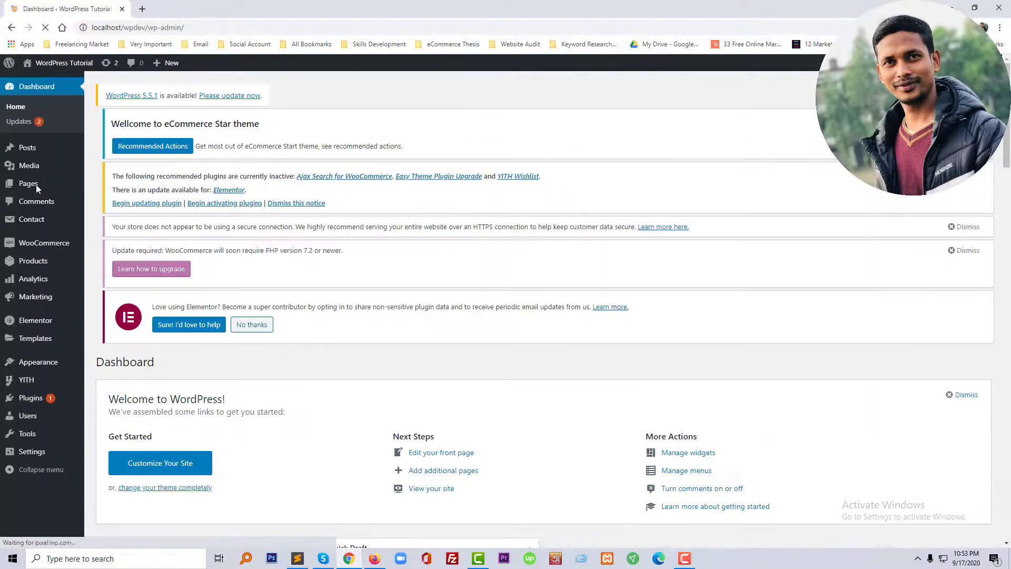
pyautogui.click(36, 184)
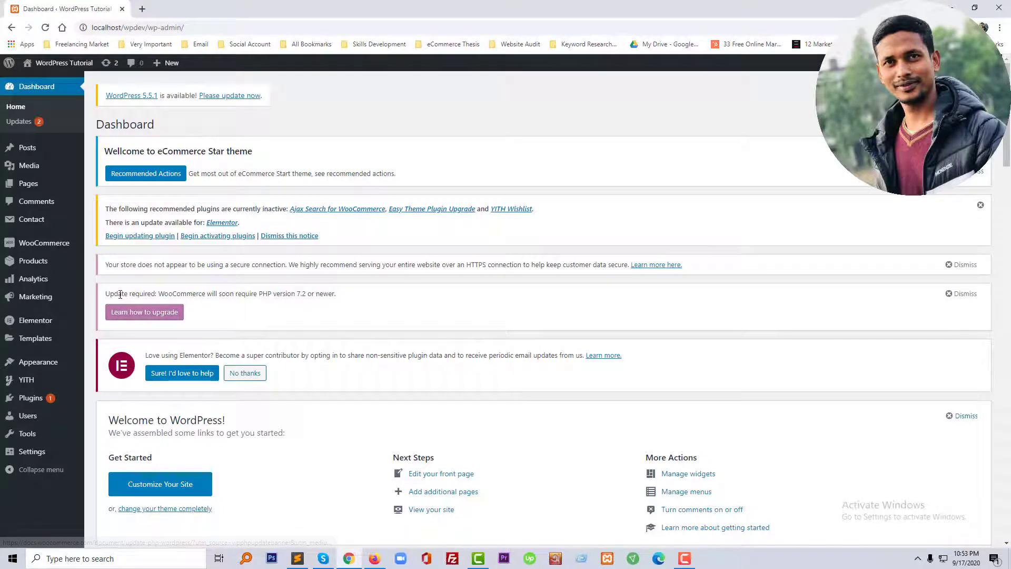
pyautogui.click(374, 559)
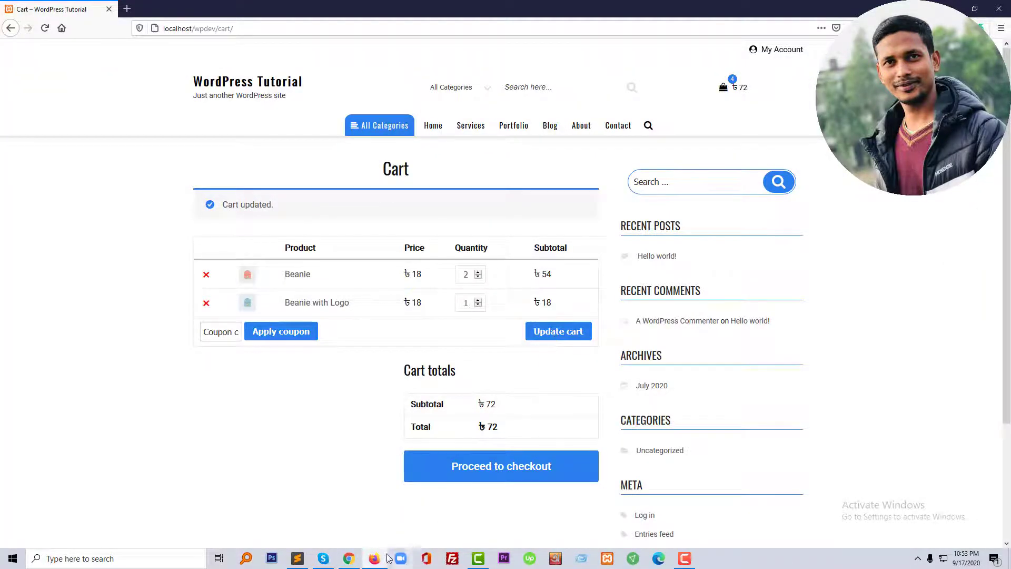
pyautogui.click(349, 558)
# Copy the update_cart-hiding CSS rule on lines 15–18 of index.php.
pyautogui.click(298, 558)
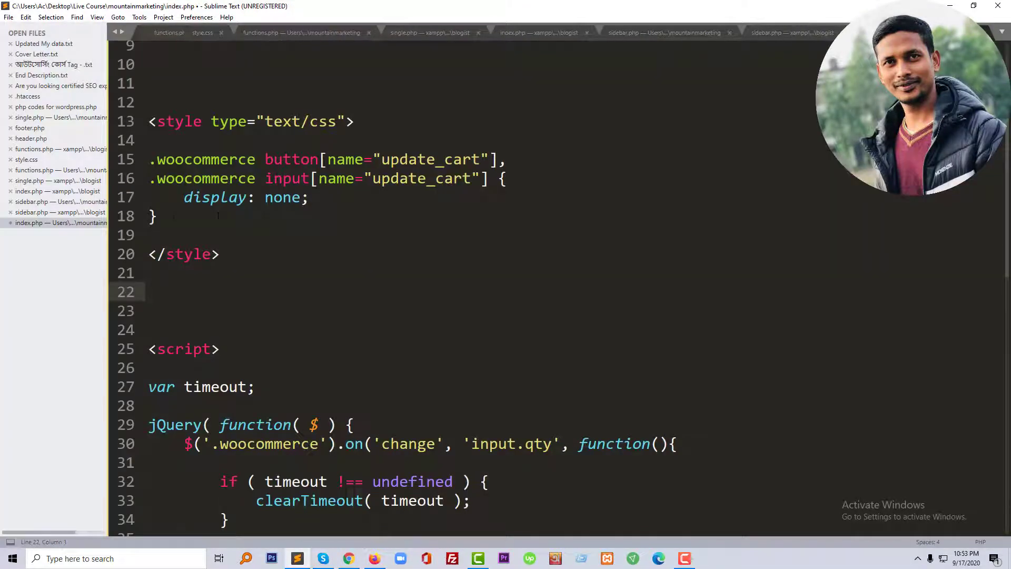
pyautogui.moveTo(218, 216); pyautogui.dragTo(146, 160)
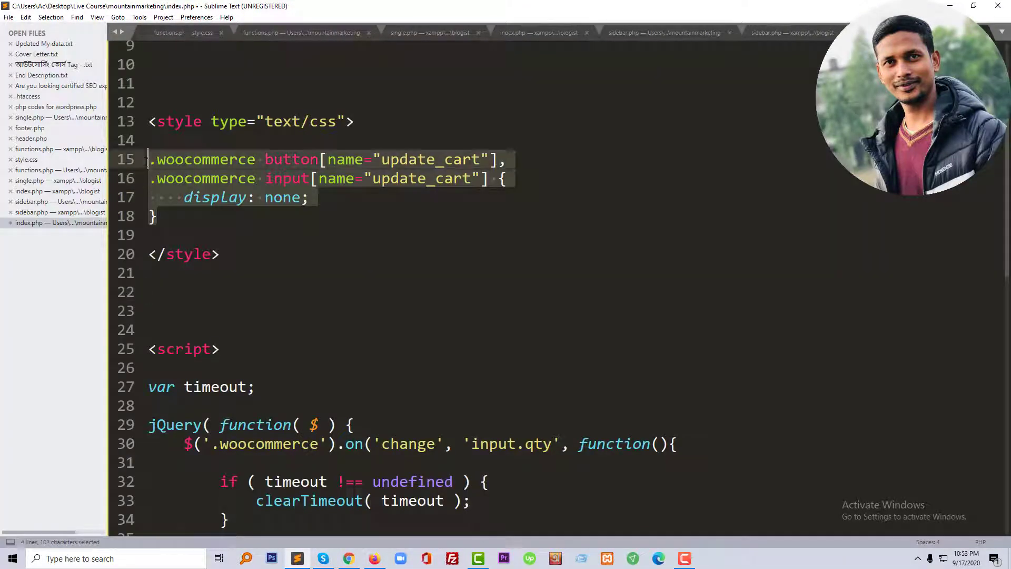
pyautogui.rightClick(184, 165)
pyautogui.click(210, 228)
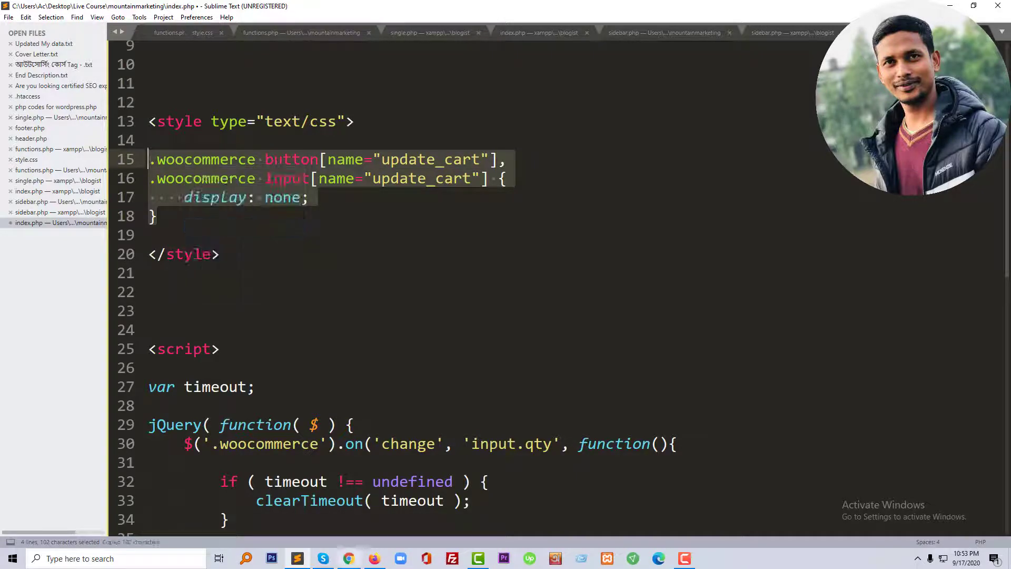
# Paste the update_cart-hiding CSS into the Customizer's Additional CSS and publish it.
pyautogui.click(349, 559)
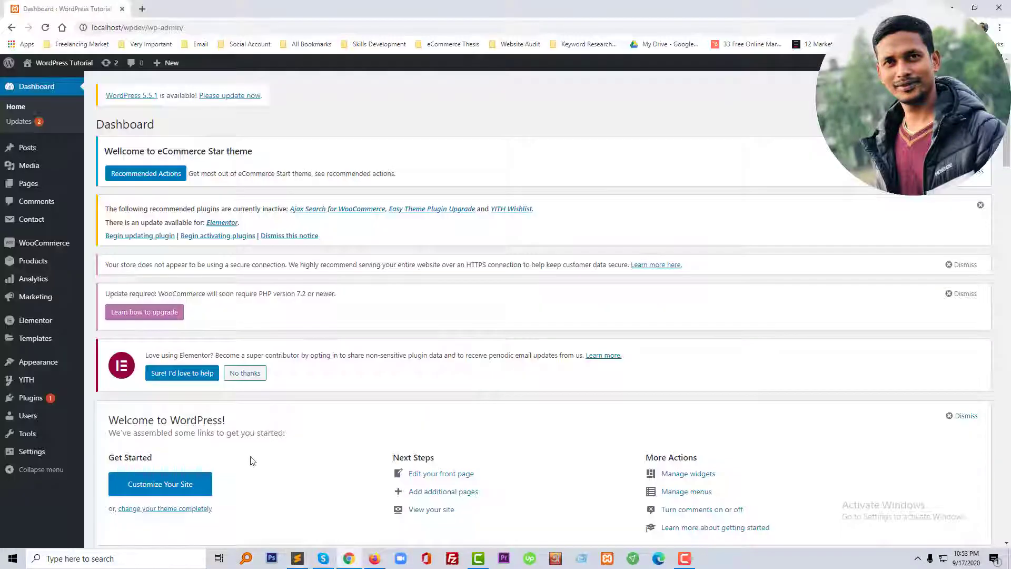
pyautogui.moveTo(44, 363)
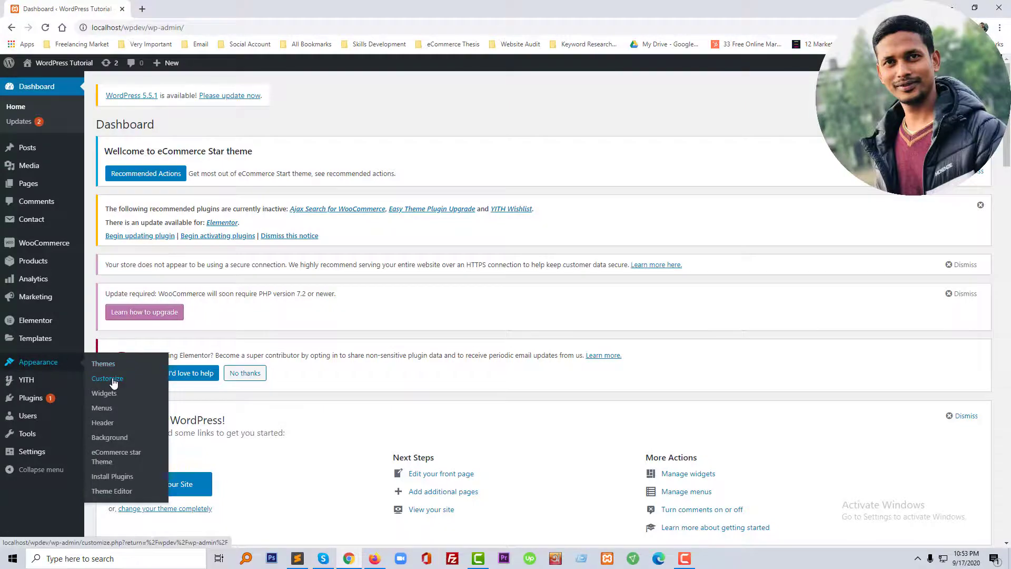
pyautogui.click(111, 380)
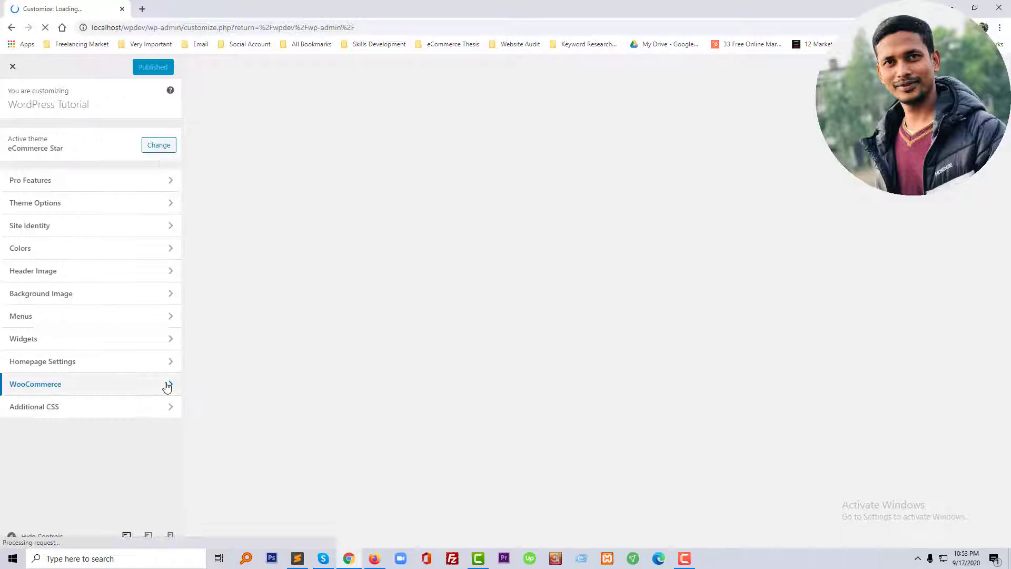
pyautogui.click(93, 409)
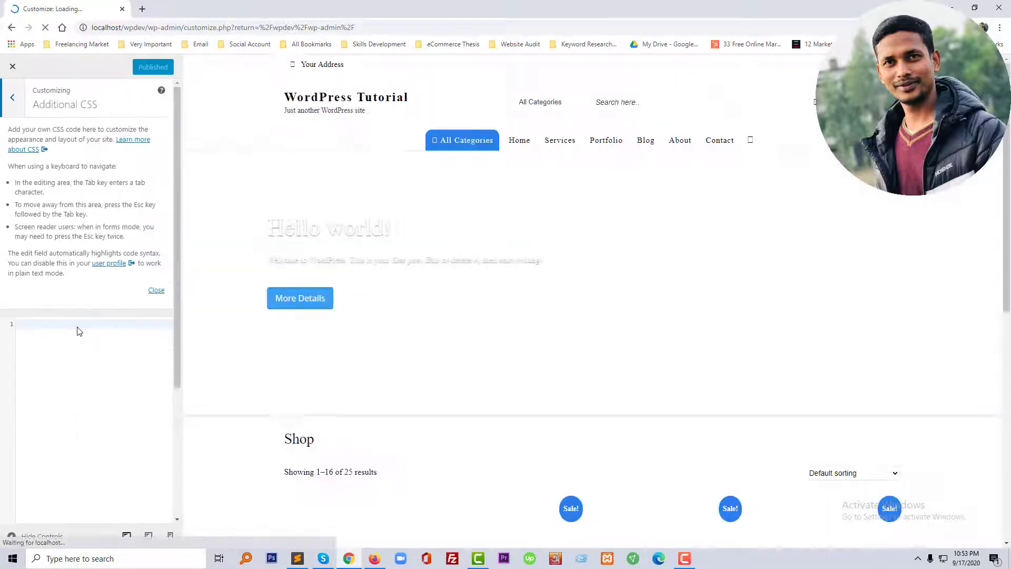
pyautogui.click(77, 327)
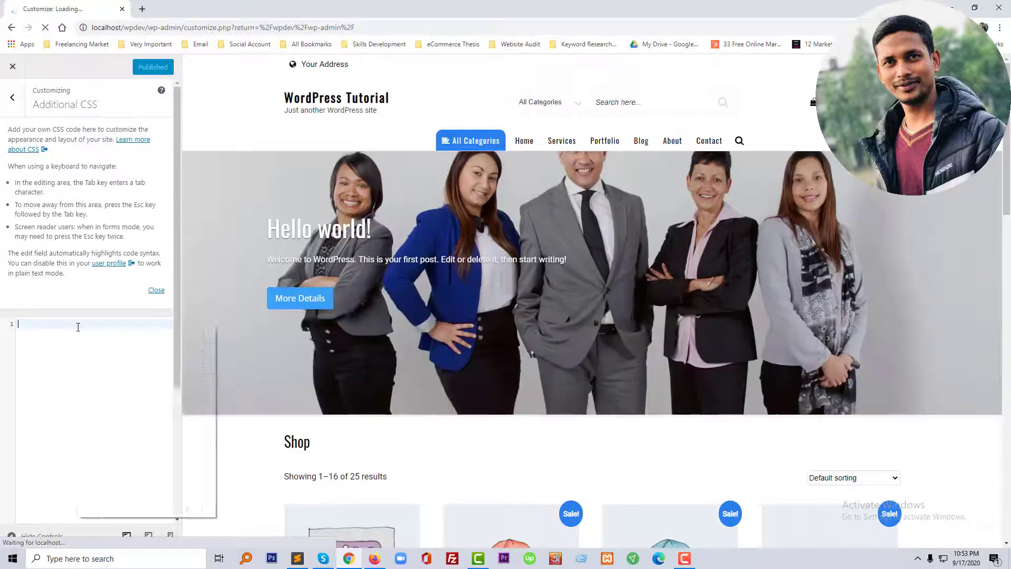
pyautogui.rightClick(78, 327)
pyautogui.click(105, 410)
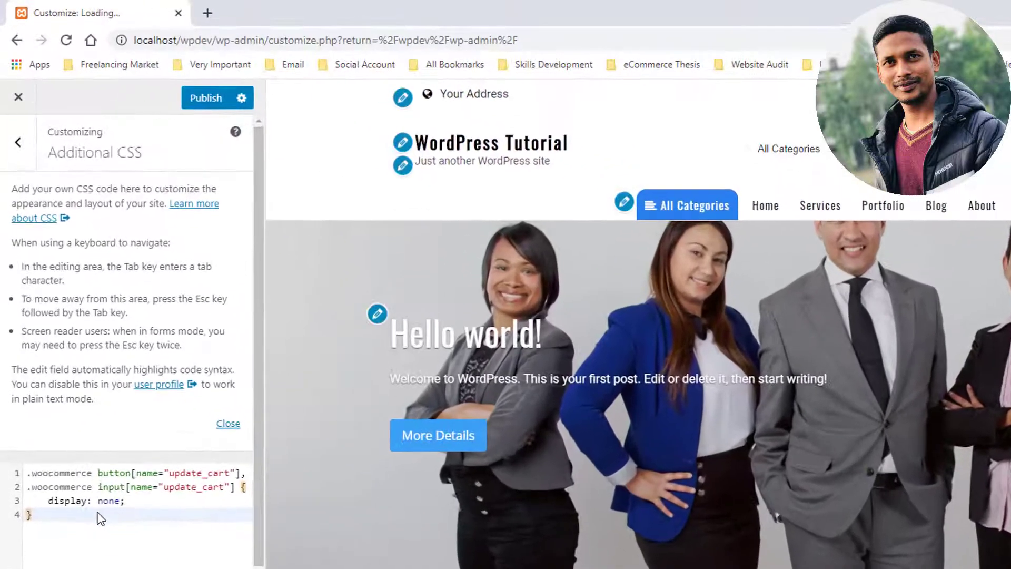
pyautogui.click(192, 103)
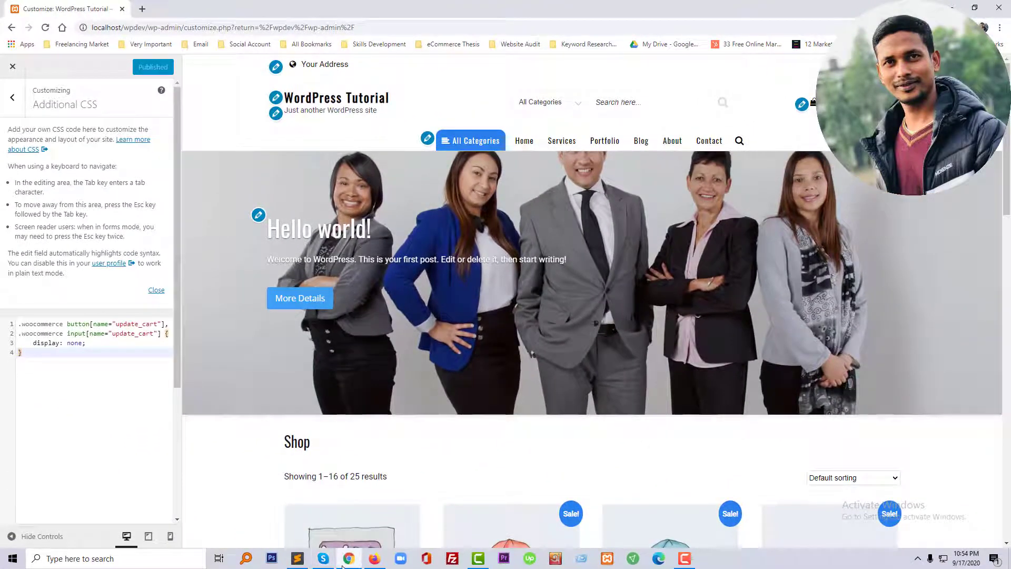
# Reload the Cart page, now without the Update cart button, showing Beanie at 3.
pyautogui.click(374, 558)
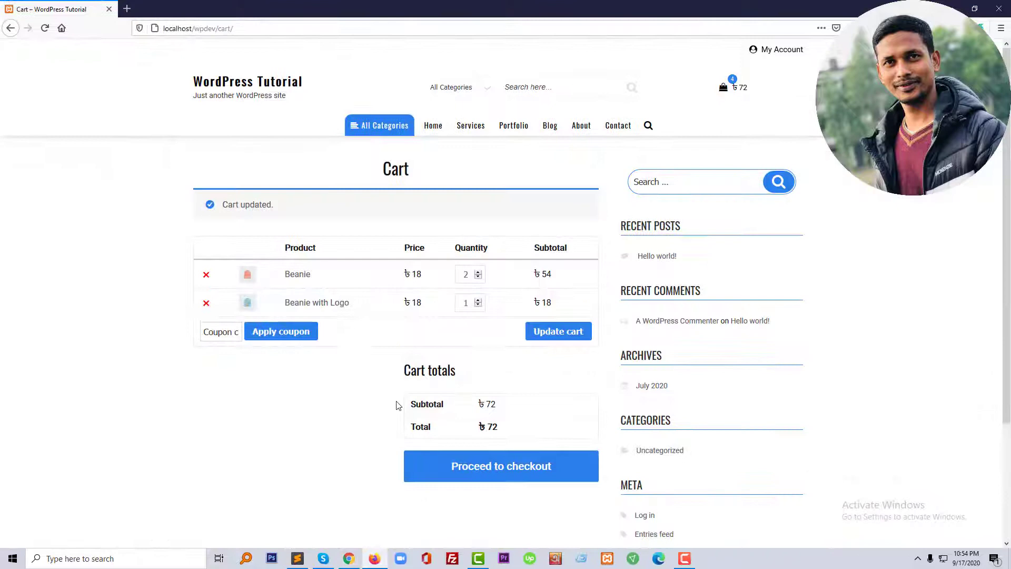
pyautogui.press('F5')
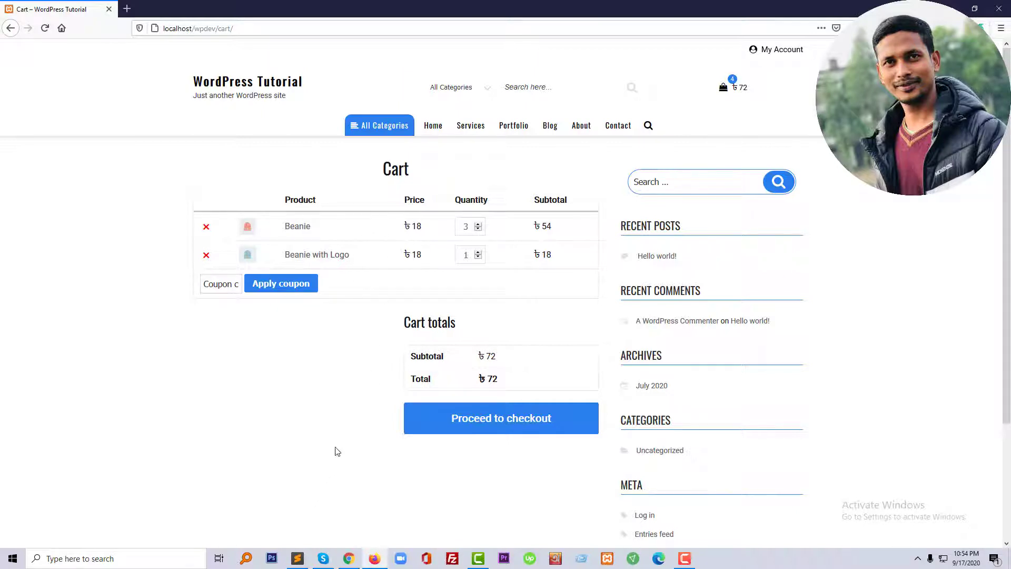
# Copy the 15-line jQuery script from index.php that auto-triggers update_cart on quantity change.
pyautogui.click(299, 559)
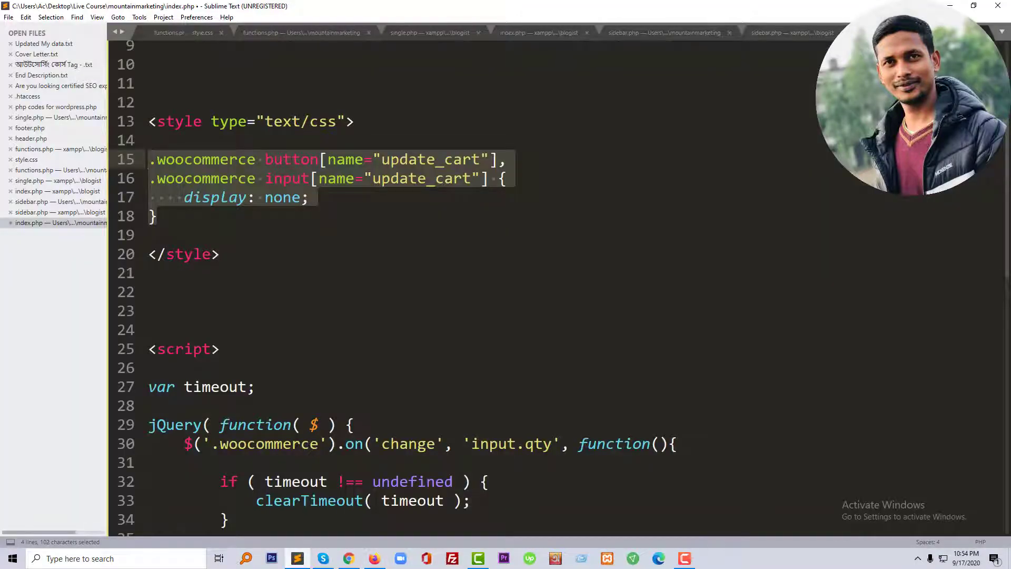
pyautogui.scroll(-3, 266, 442)
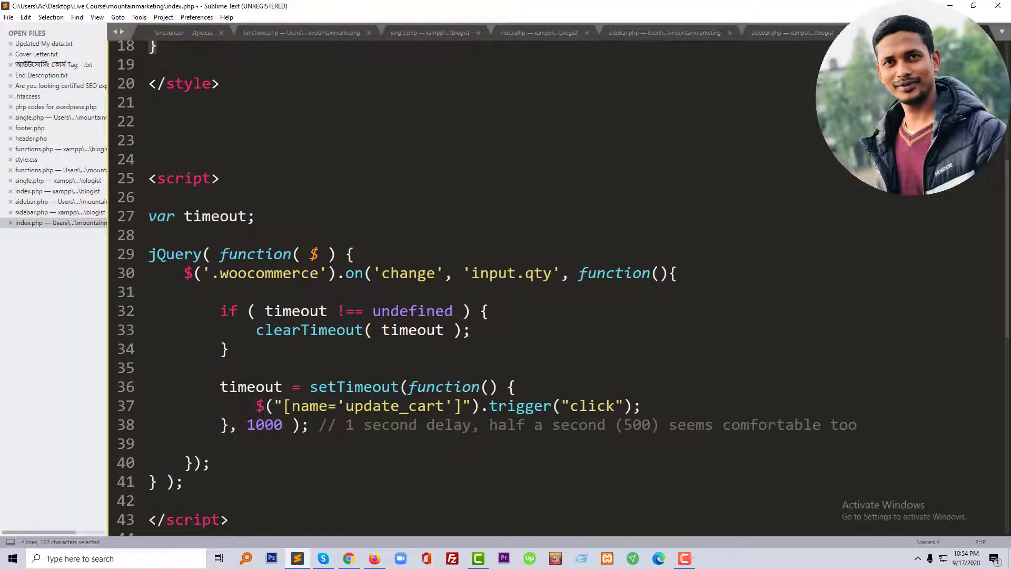
pyautogui.hotkey('shift', 'Up')
pyautogui.hotkey('shift', 'Up')
pyautogui.hotkey('shift', 'Up')
pyautogui.hotkey('shift', 'Up')
pyautogui.hotkey('shift', 'Up')
pyautogui.hotkey('shift', 'Up')
pyautogui.hotkey('shift', 'Up')
pyautogui.hotkey('shift', 'Up')
pyautogui.hotkey('shift', 'Up')
pyautogui.hotkey('shift', 'Up')
pyautogui.hotkey('shift', 'Up')
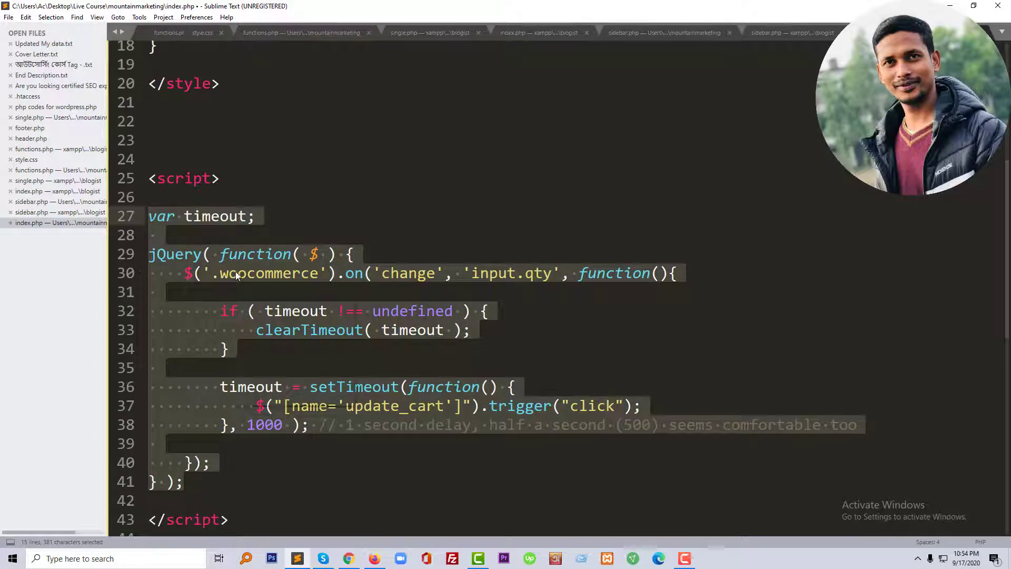
pyautogui.rightClick(236, 271)
pyautogui.click(271, 335)
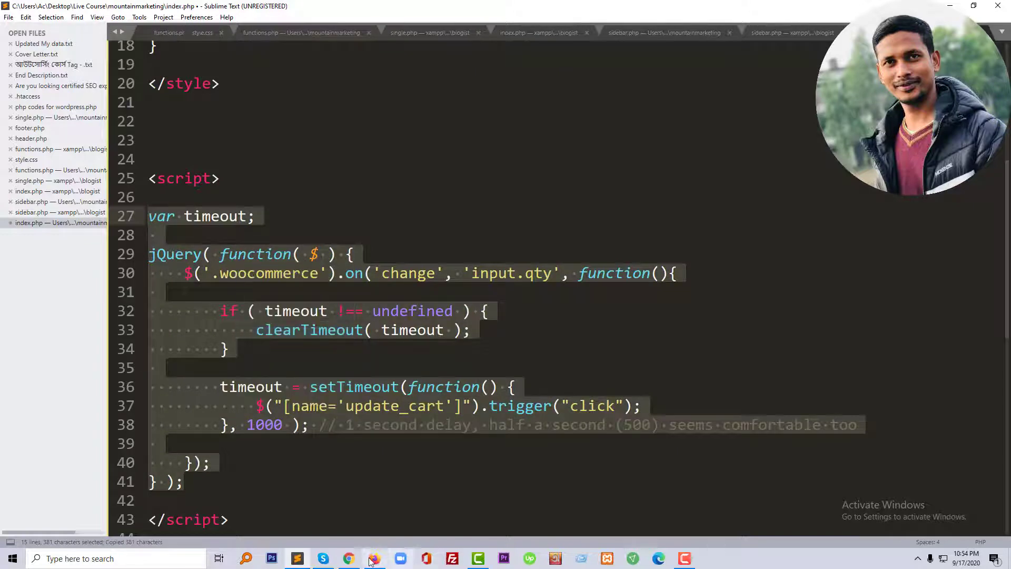
# Paste the jQuery script into Insert Headers and Footers' Scripts in Footer and save.
pyautogui.click(349, 558)
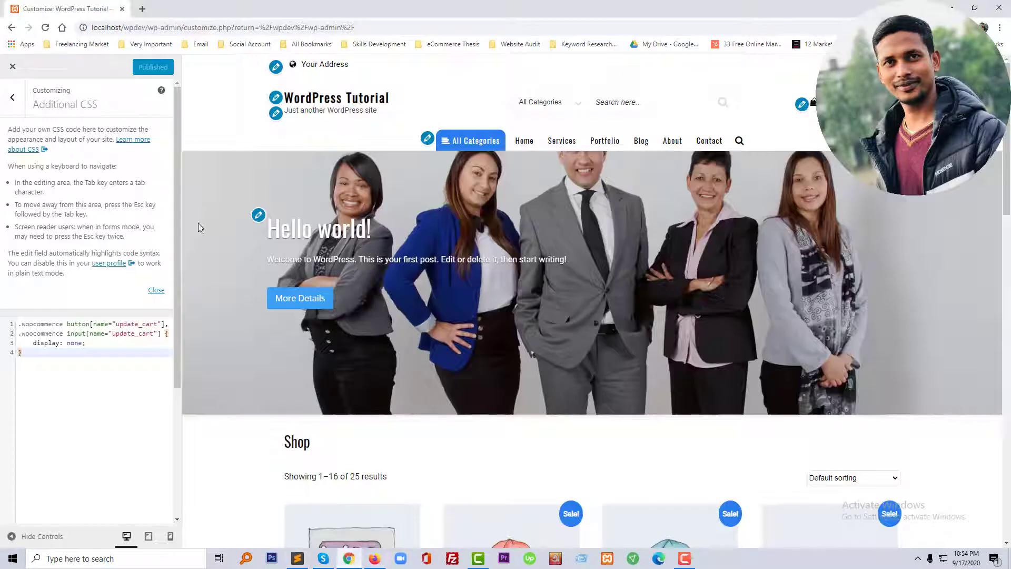
pyautogui.click(13, 67)
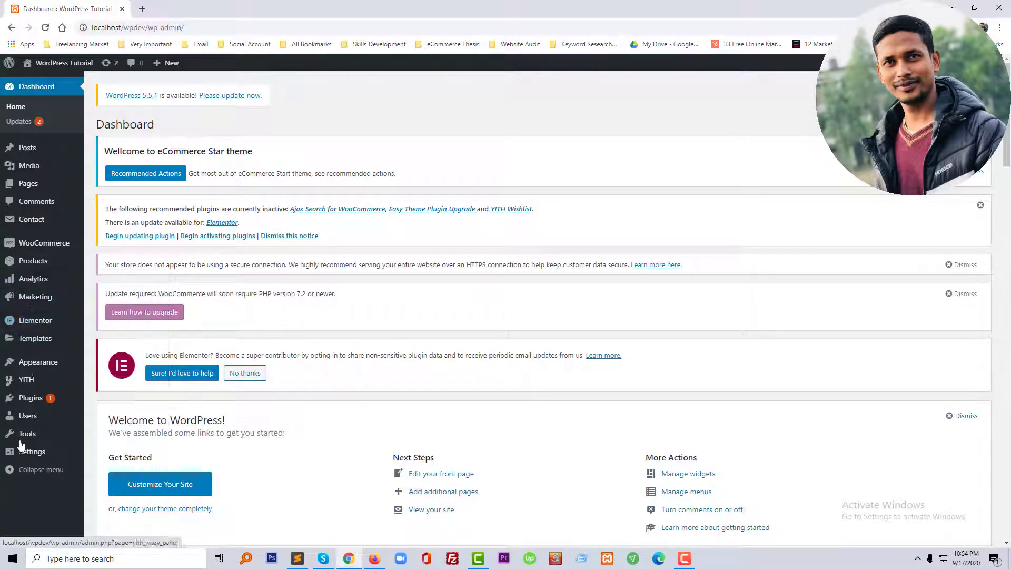
pyautogui.moveTo(24, 451)
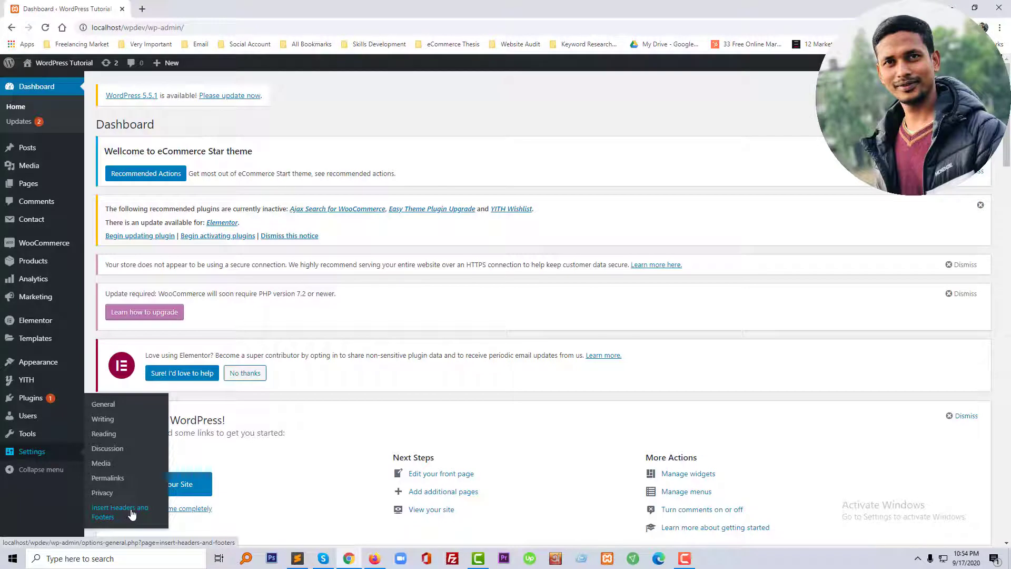
pyautogui.click(103, 433)
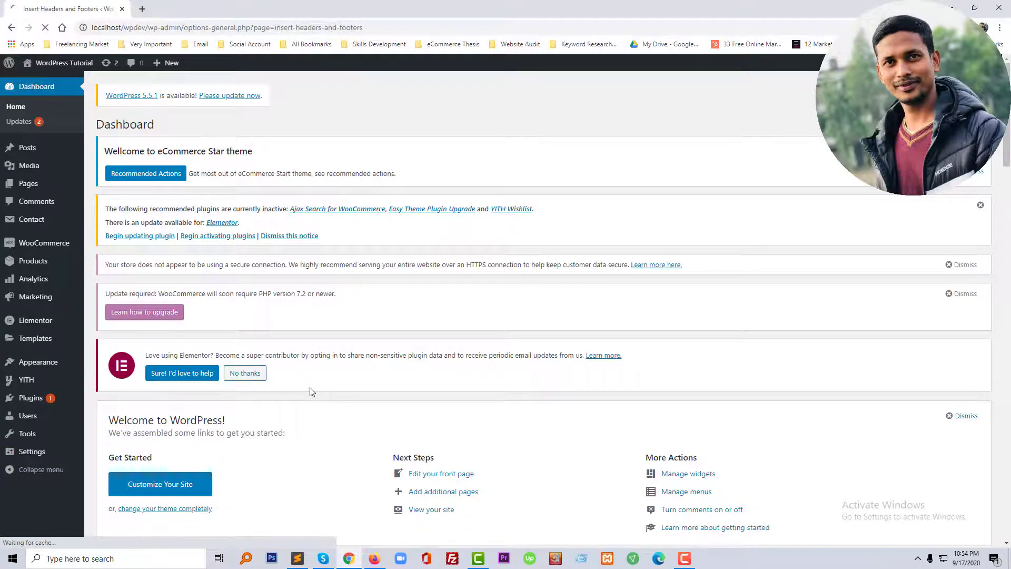
pyautogui.scroll(-5, 309, 391)
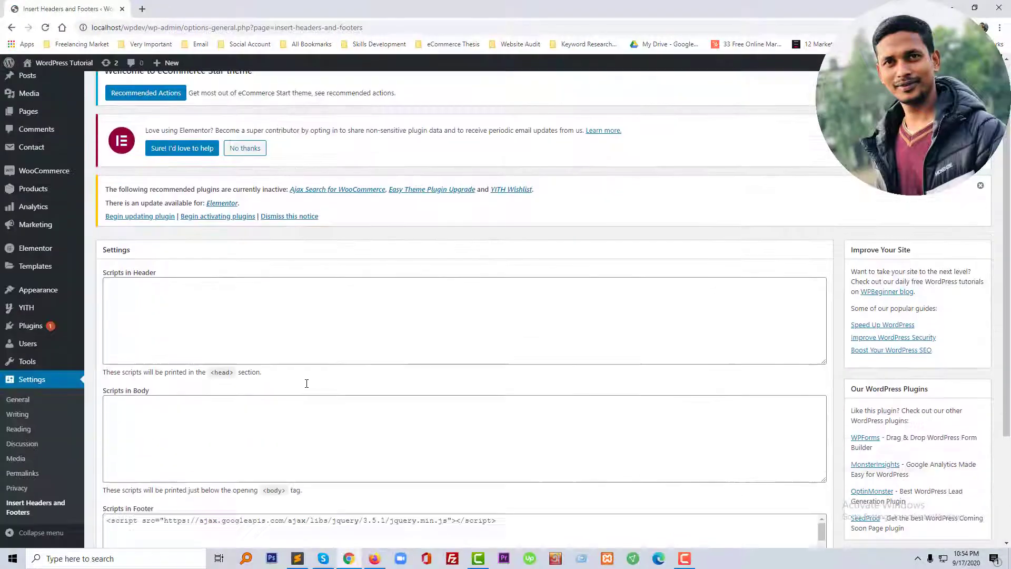
pyautogui.scroll(-10, 306, 384)
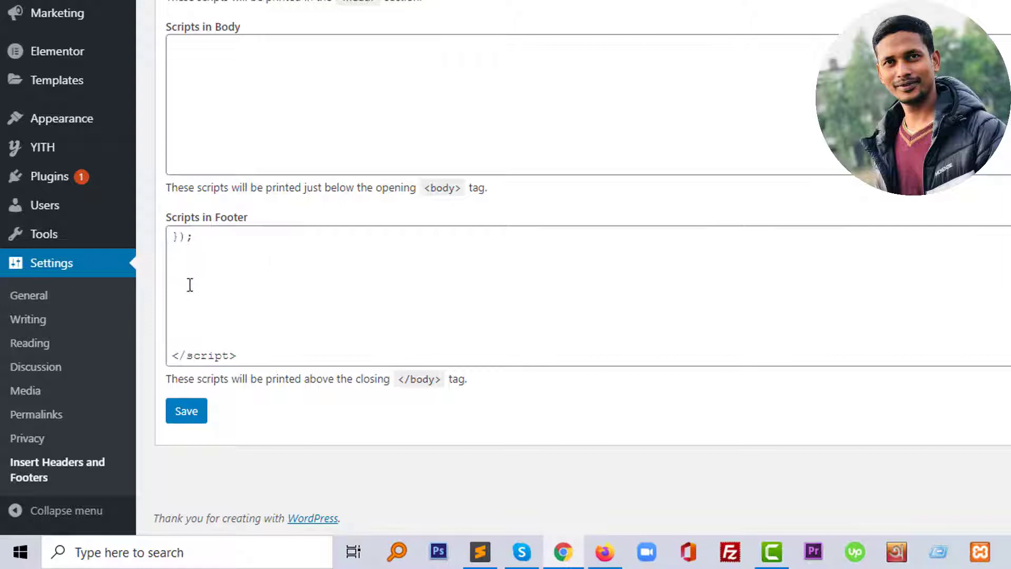
pyautogui.click(190, 285)
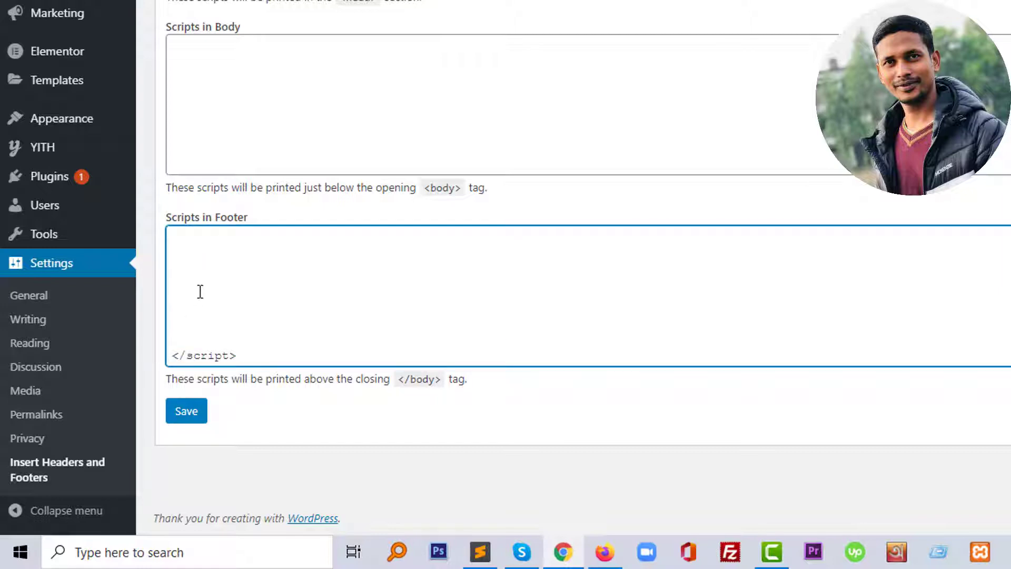
pyautogui.hotkey('ctrl', 'v')
pyautogui.click(201, 413)
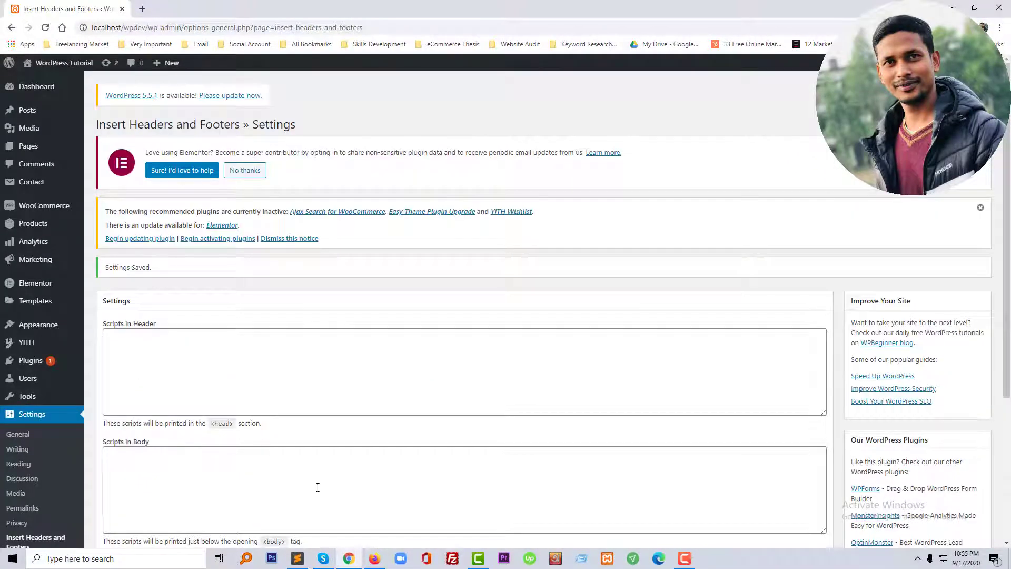
# Reload the Cart and raise Beanie with Logo to 3, letting the cart update automatically.
pyautogui.click(374, 559)
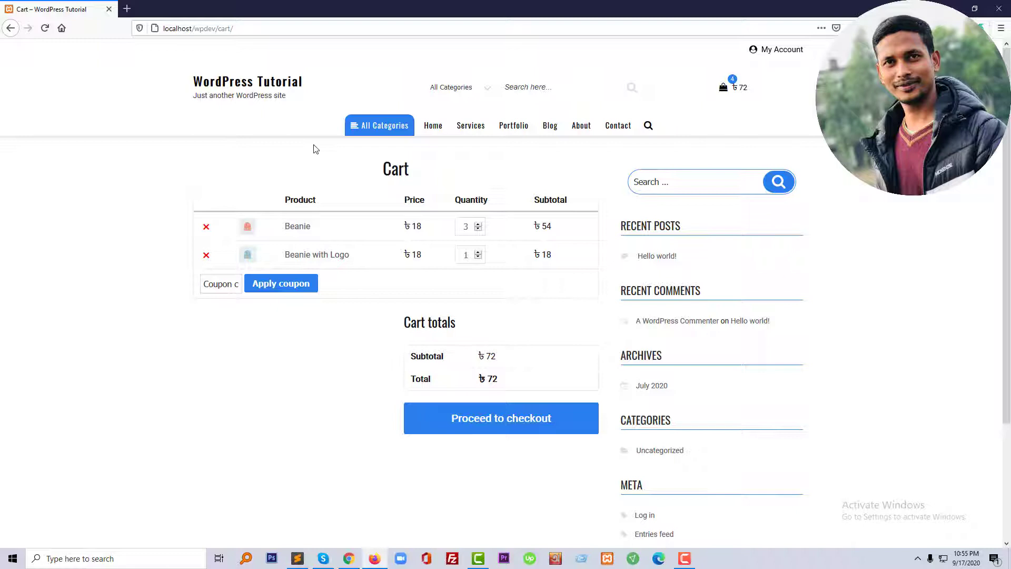
pyautogui.press('F5')
pyautogui.click(478, 253)
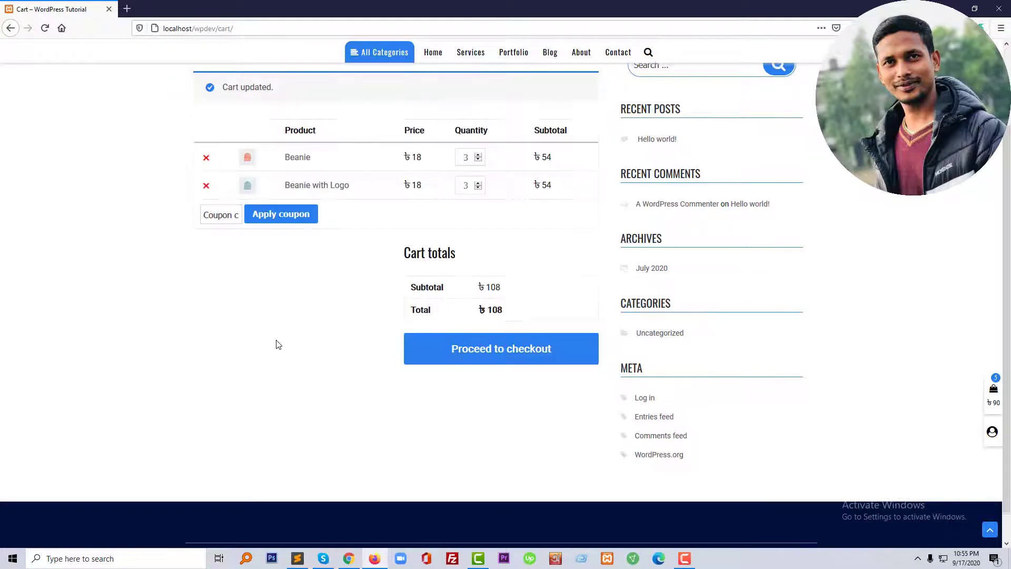
# Remove Beanie with Logo, leaving Beanie ×3 totalling ৳54.
pyautogui.scroll(2, 198, 293)
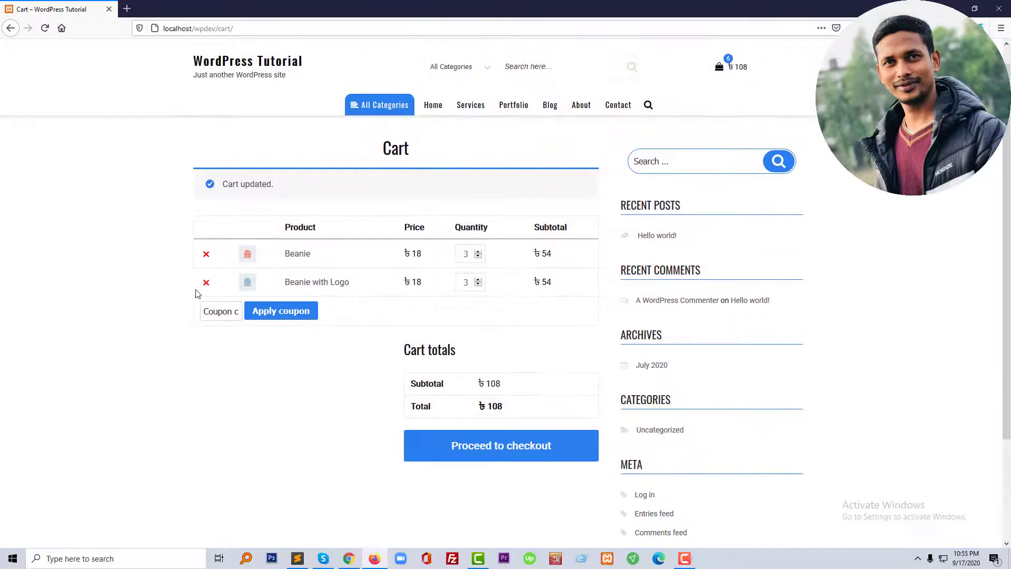
pyautogui.click(206, 283)
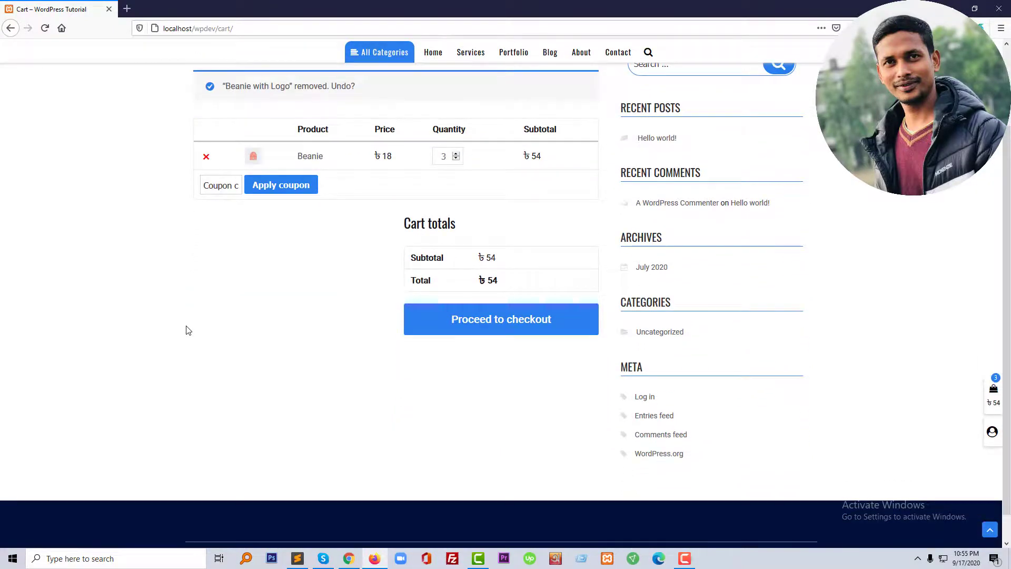
pyautogui.scroll(3, 263, 374)
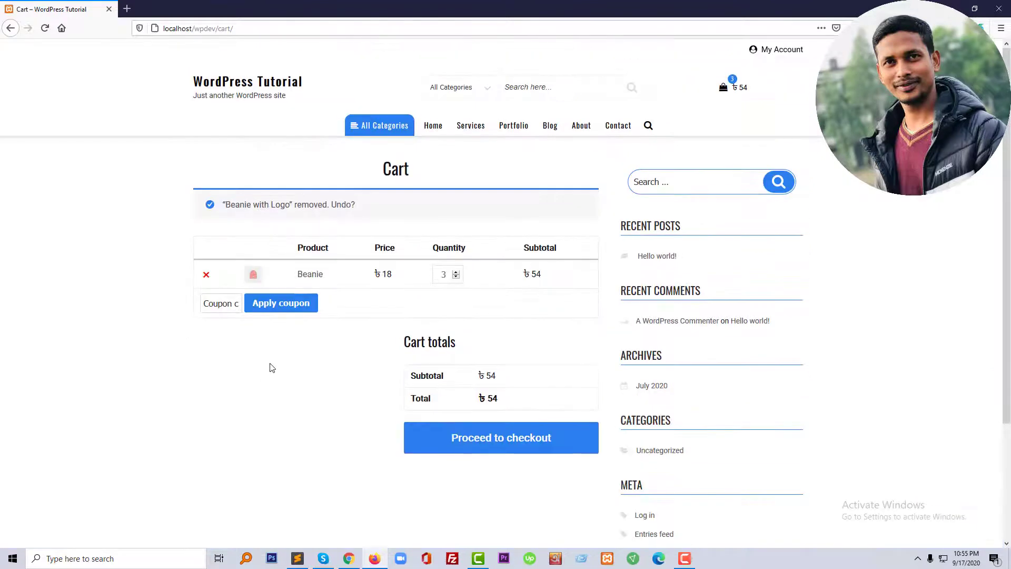